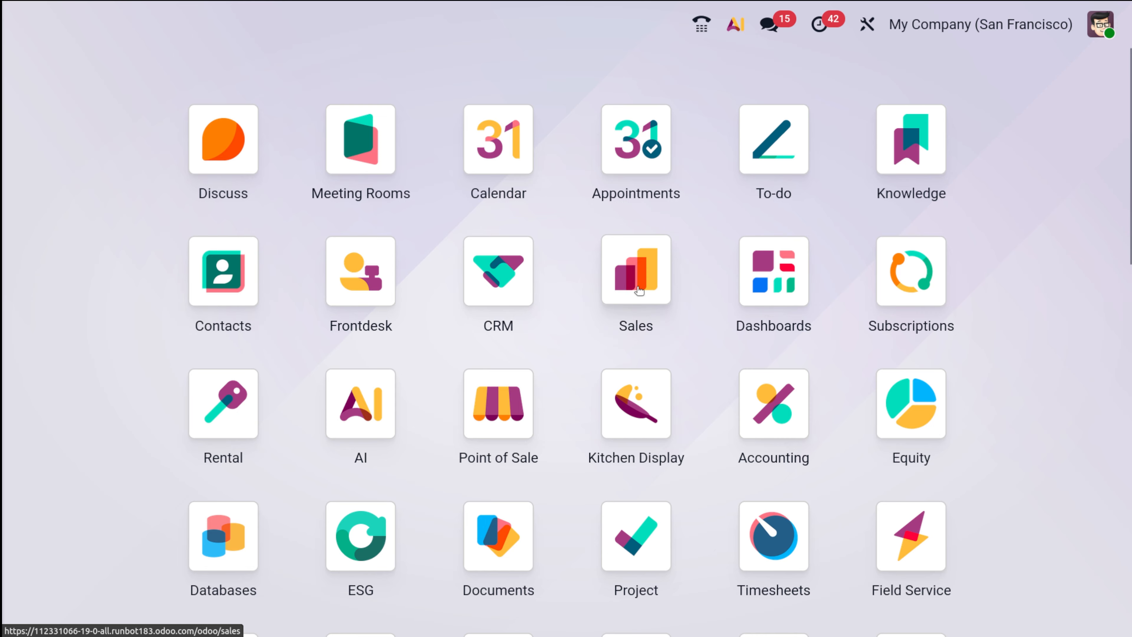
- Create a new sales quotation for the customer OpenWood
click(640, 290)
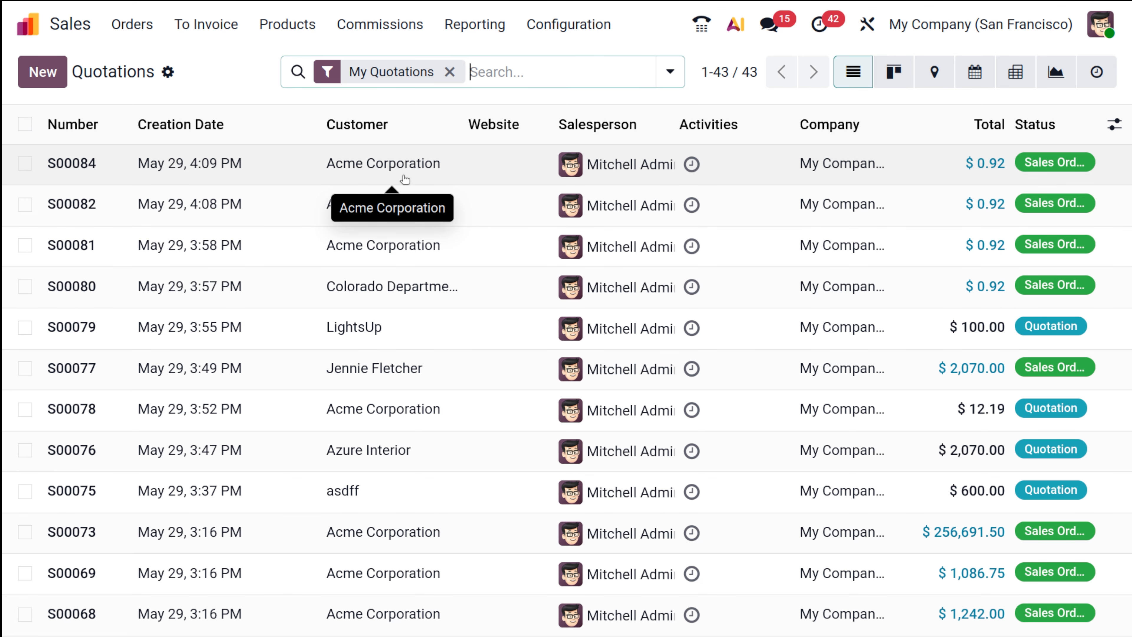
click(55, 73)
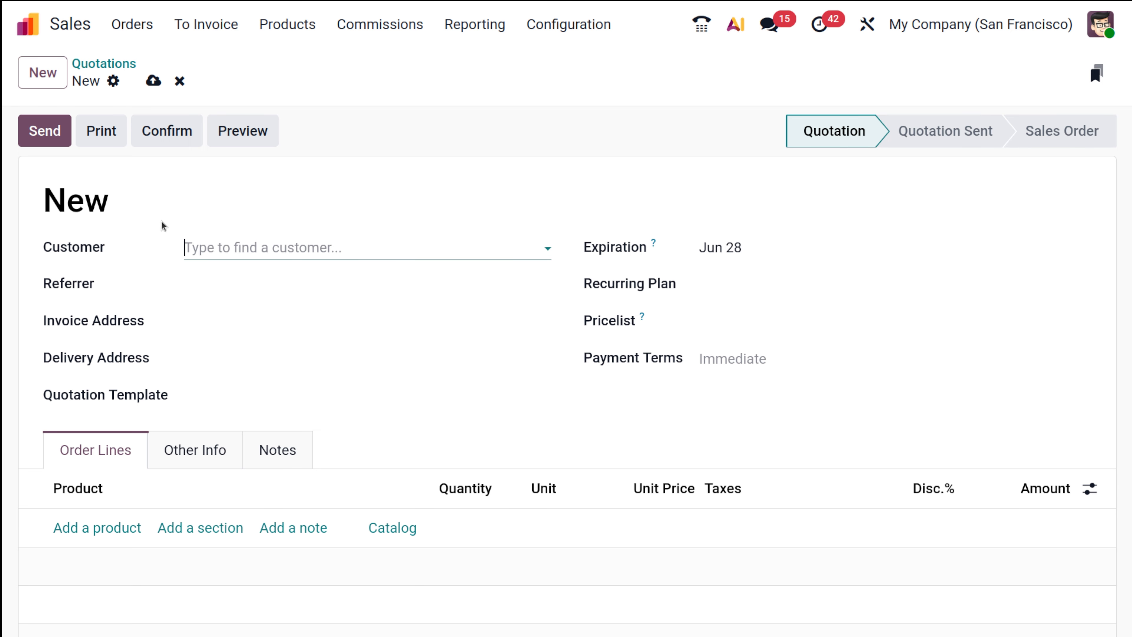
click(227, 249)
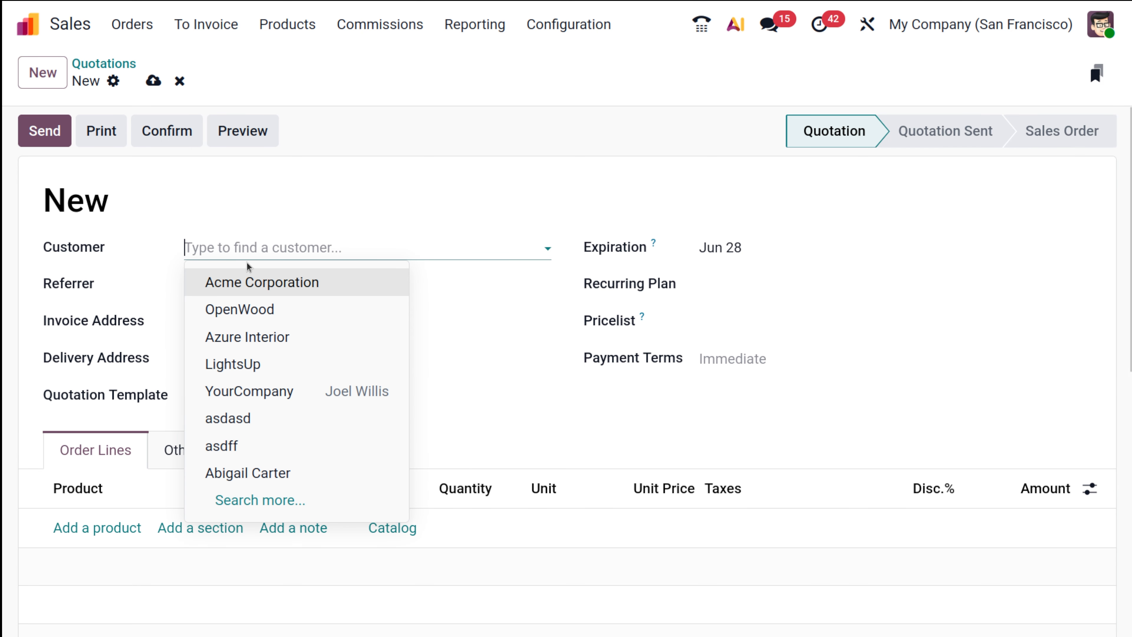
click(296, 316)
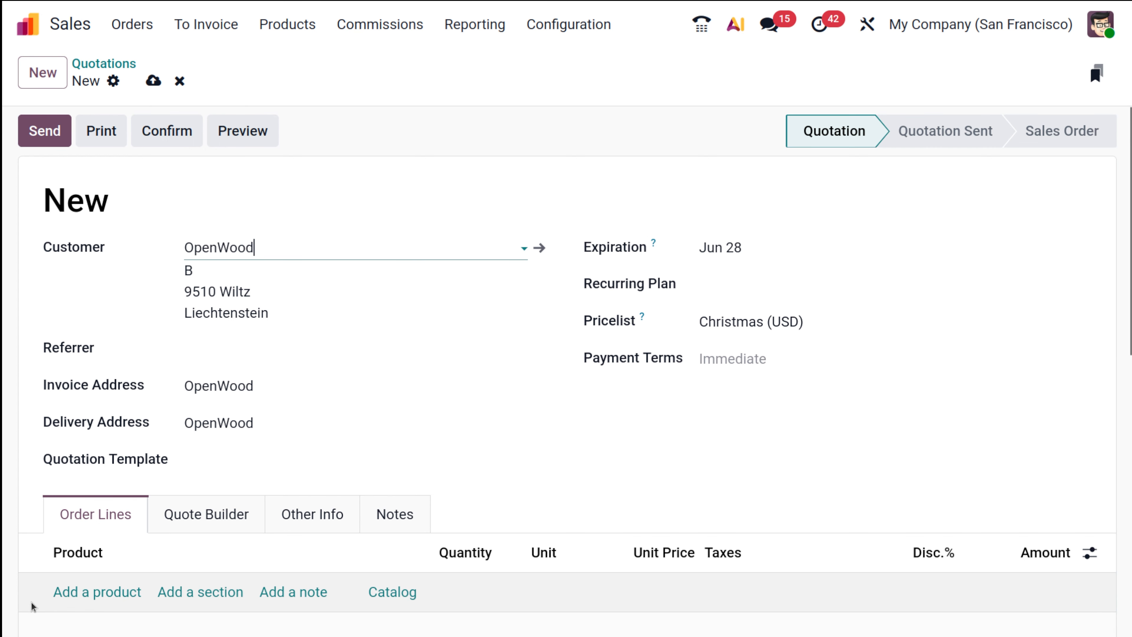
- Add the white variant of Acoustic Bloc Screens to the quotation's order lines
click(91, 594)
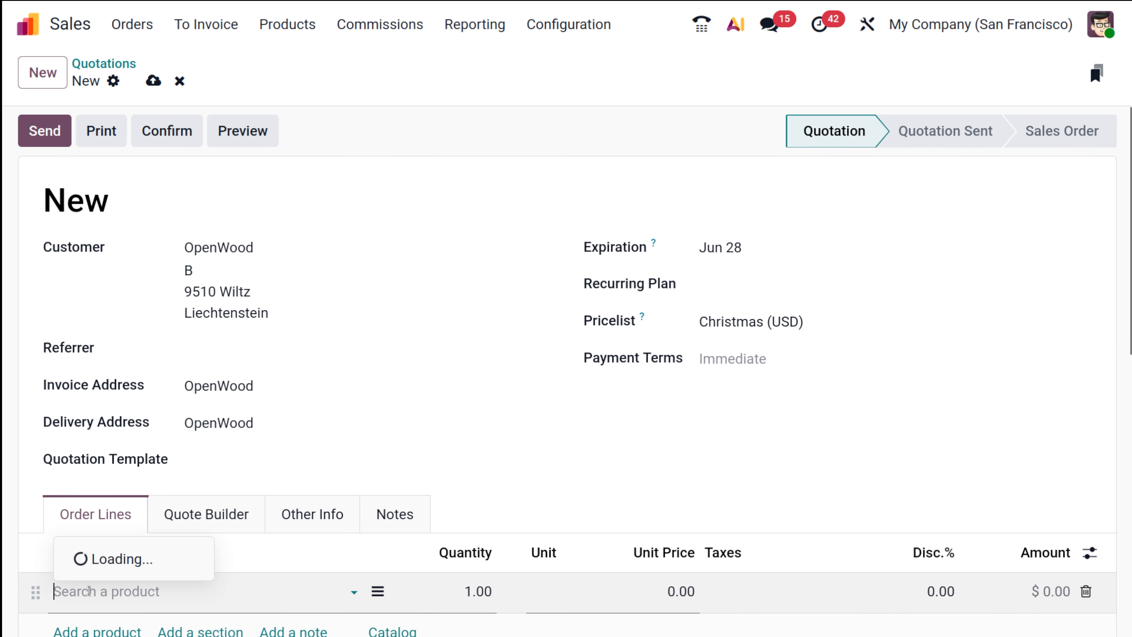
click(195, 376)
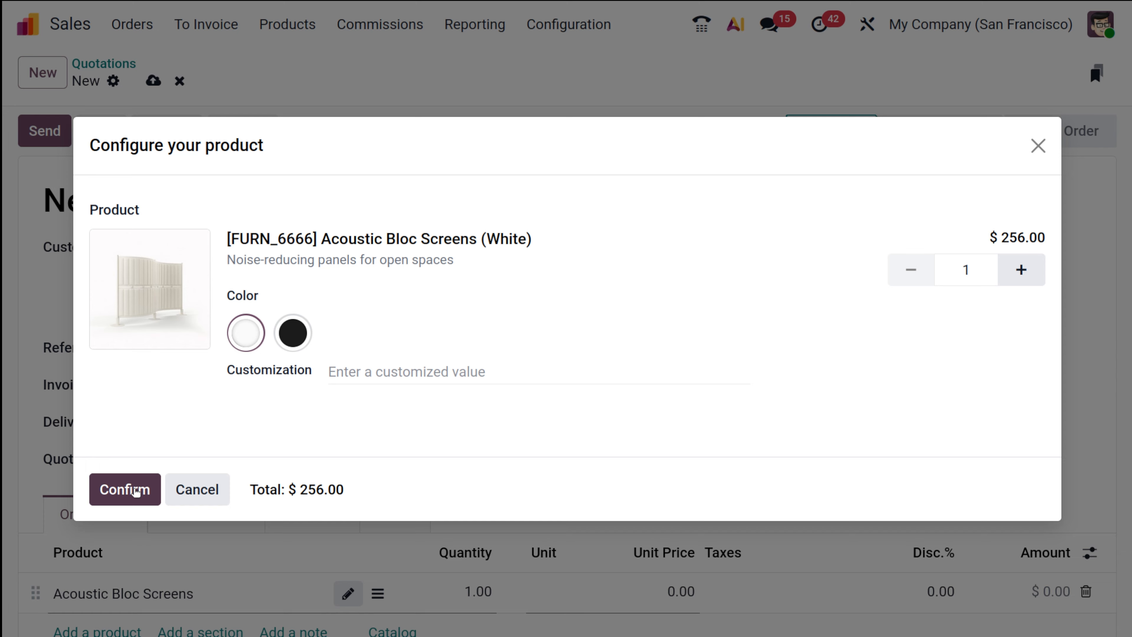
click(134, 490)
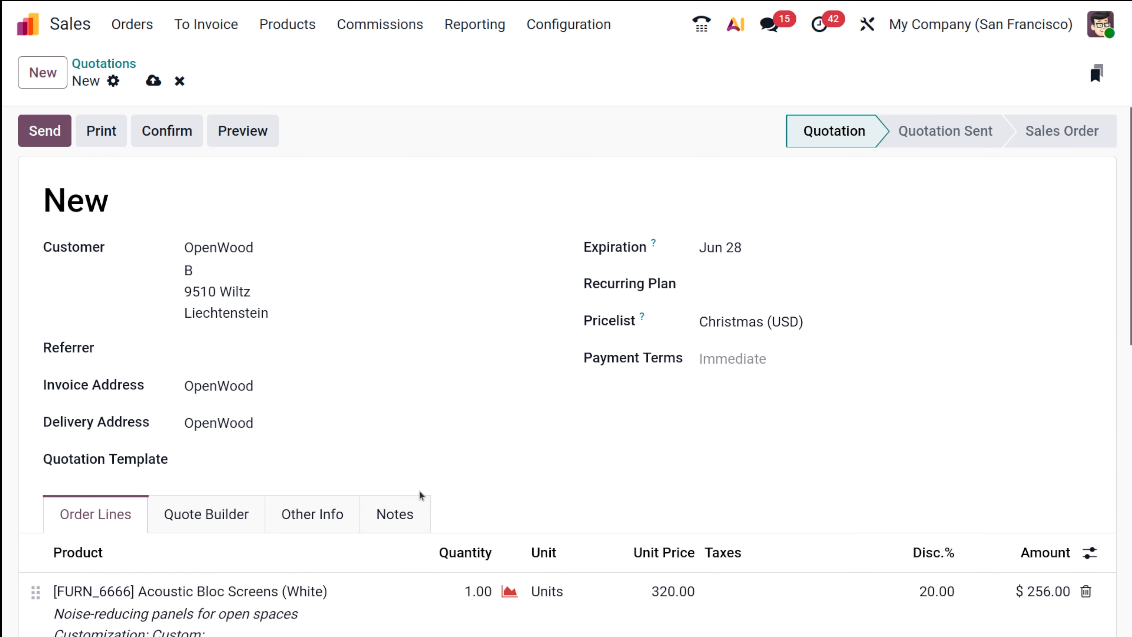
- Examine the Acoustic Bloc Screens product record and its variants' stock, returning to the quotation
scroll(422, 496, down, 5)
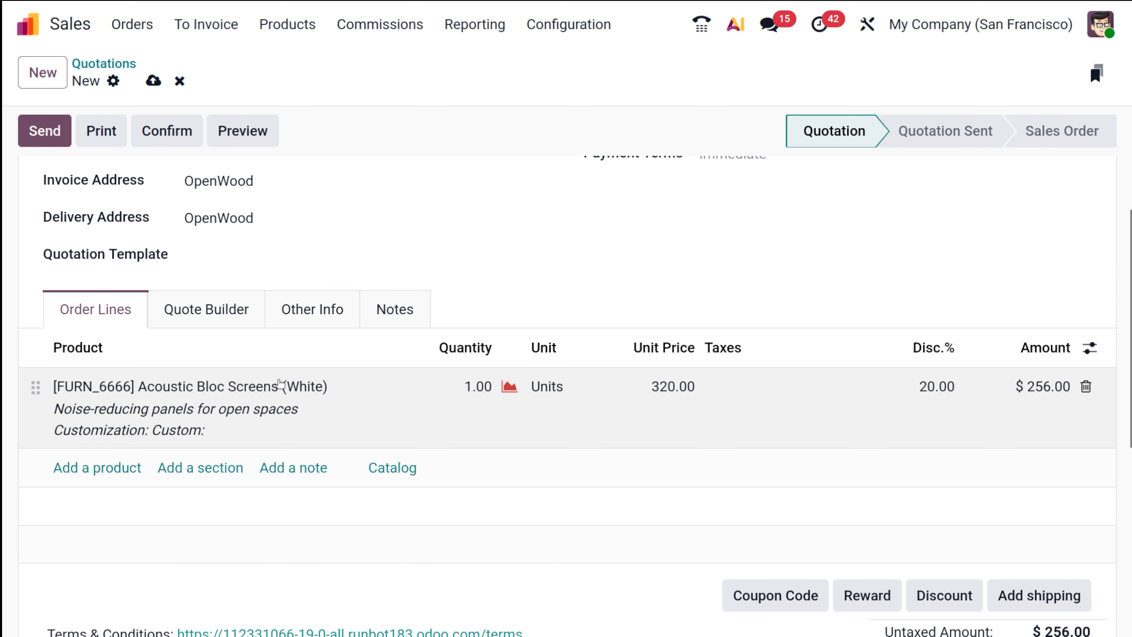
click(275, 381)
click(344, 390)
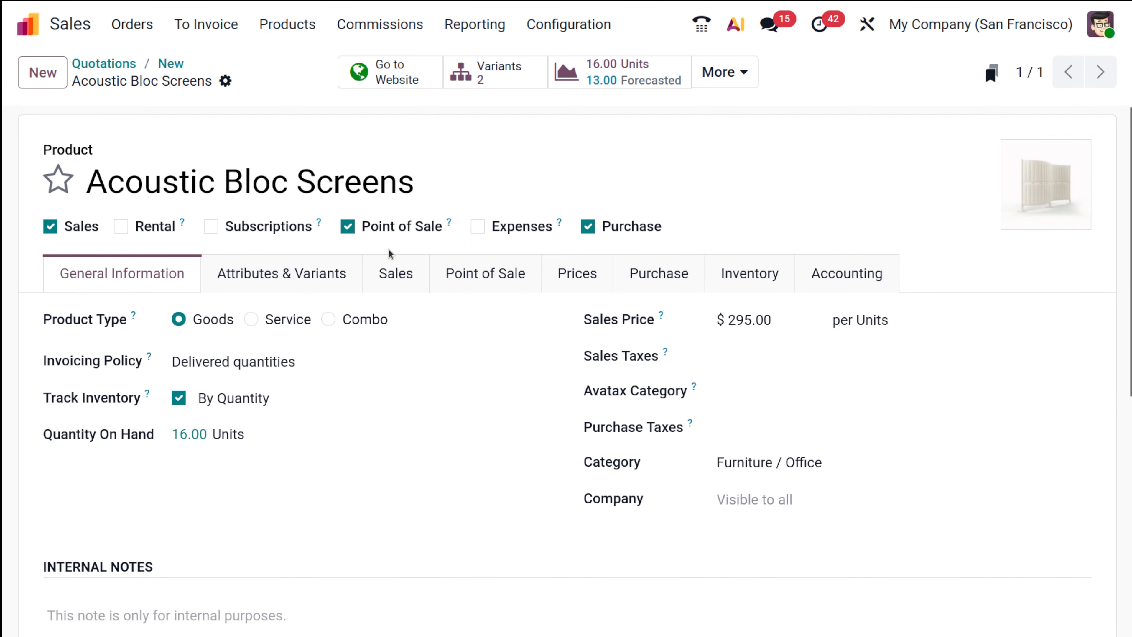
click(476, 67)
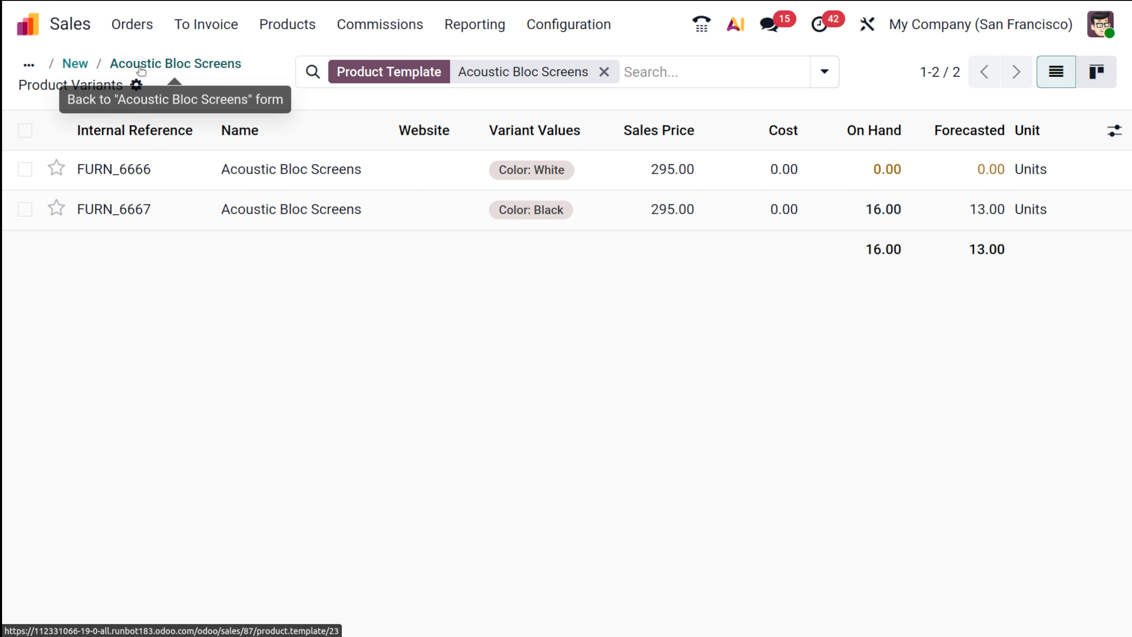
click(136, 63)
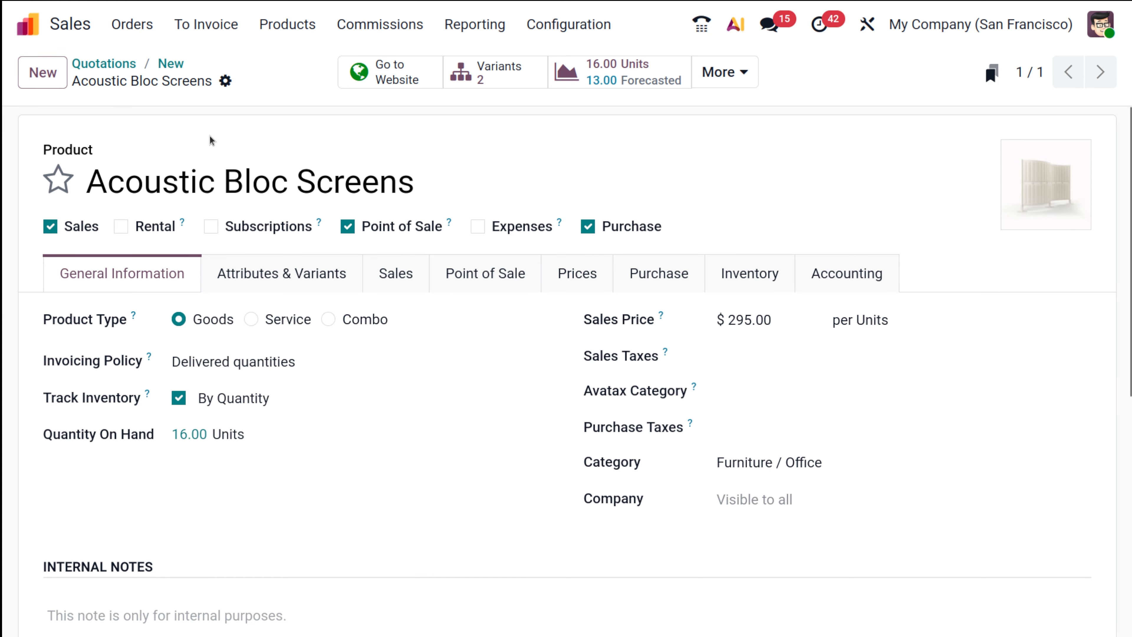
click(166, 65)
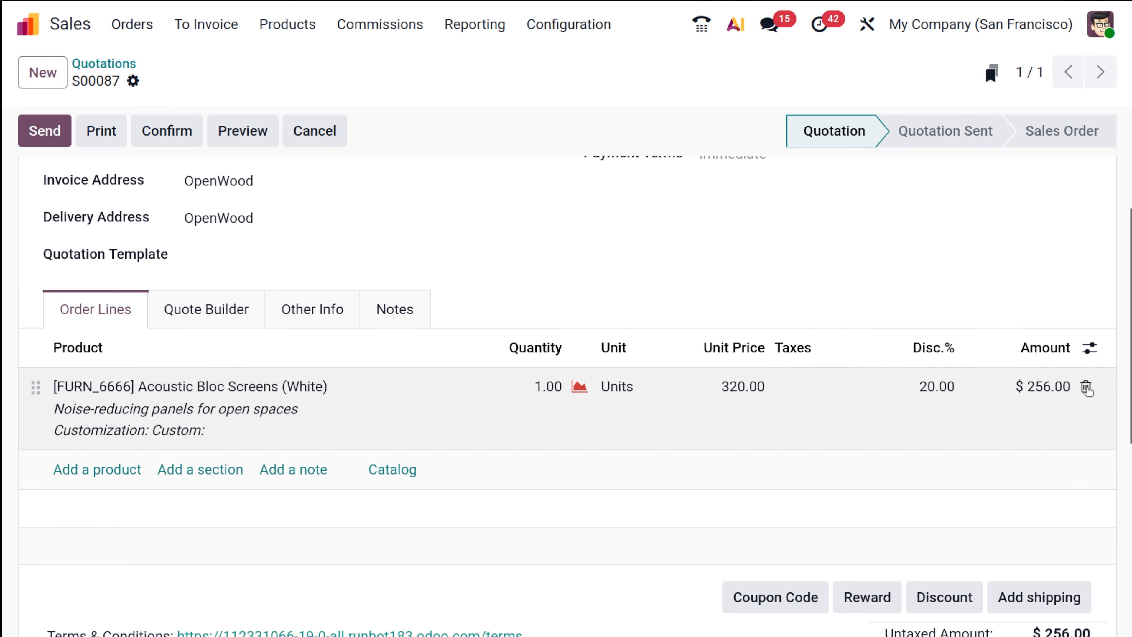
- Replace the white Acoustic Bloc Screens order line with the black variant of the same product
click(1086, 387)
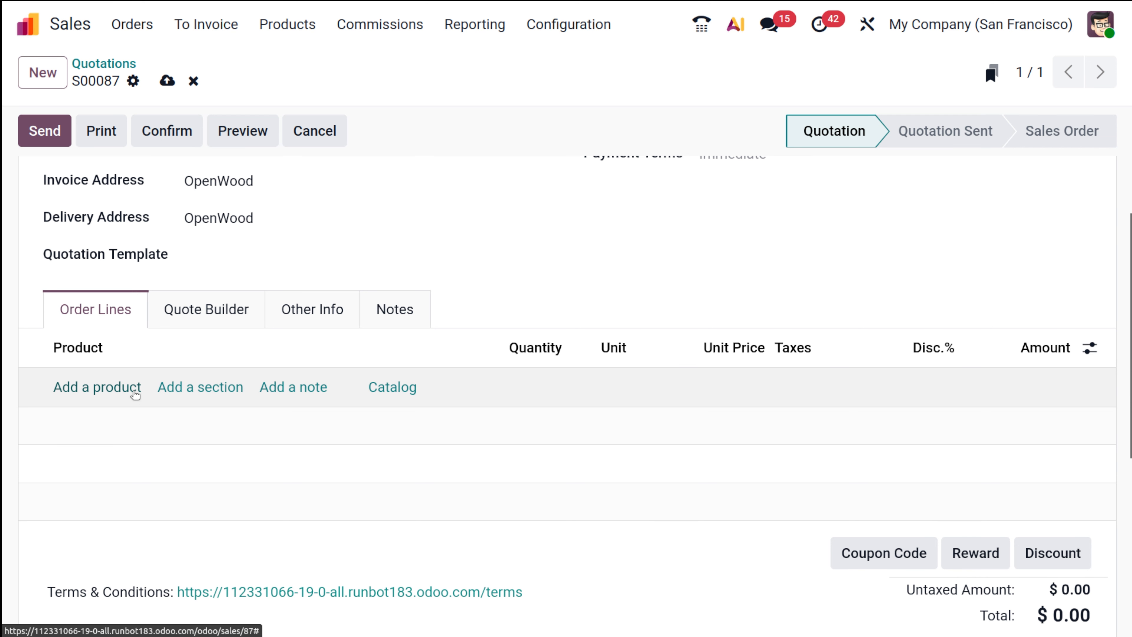
click(133, 387)
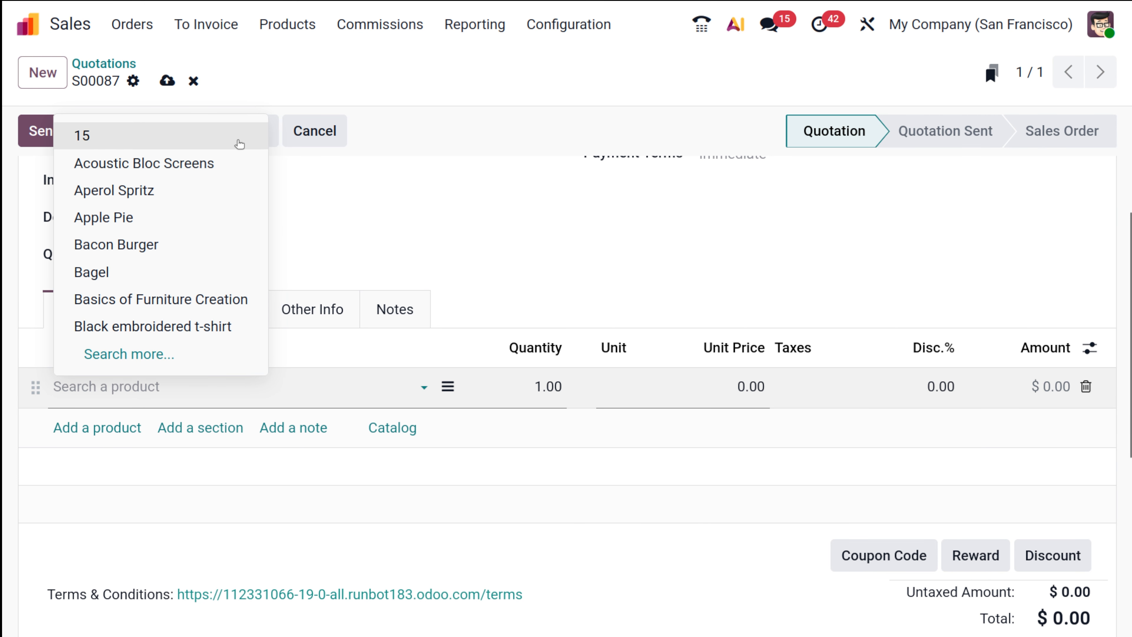
click(240, 166)
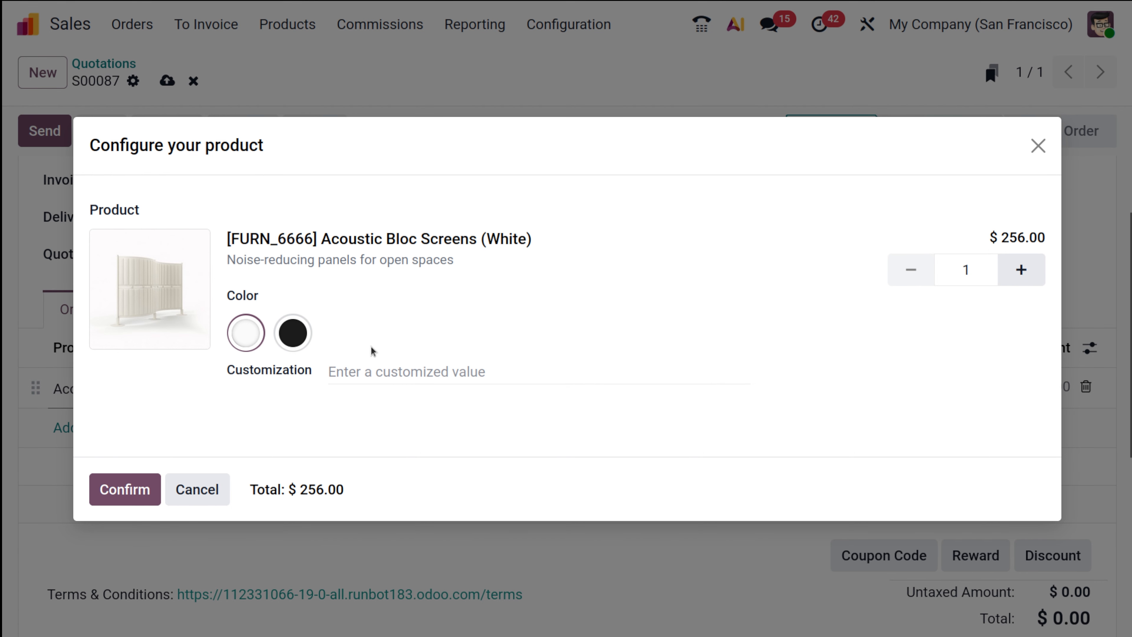
click(298, 343)
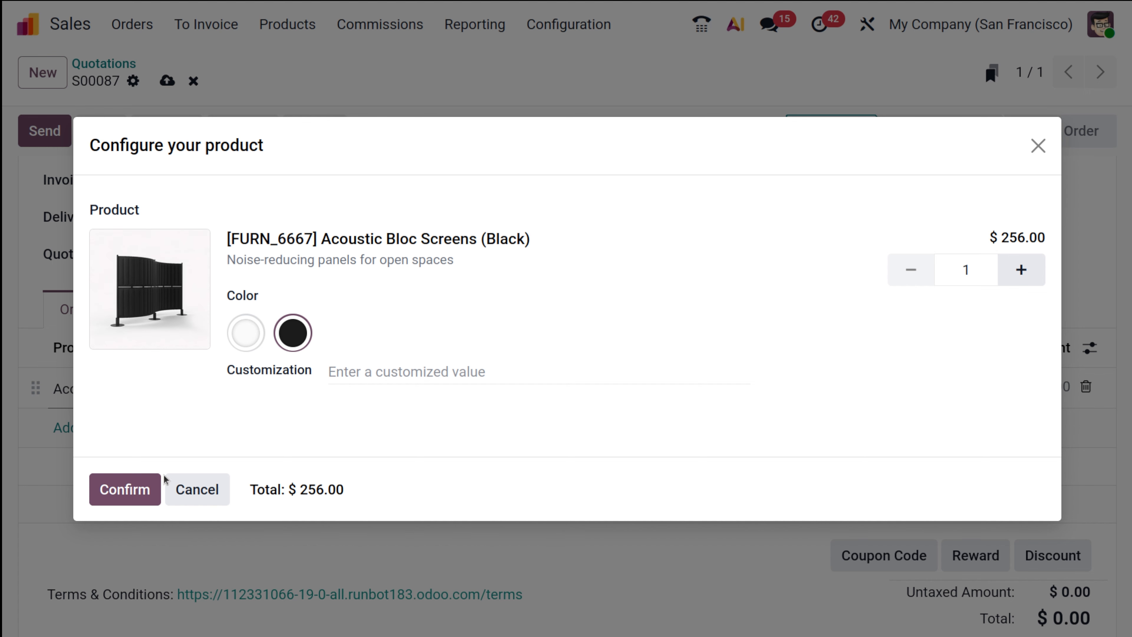
click(126, 484)
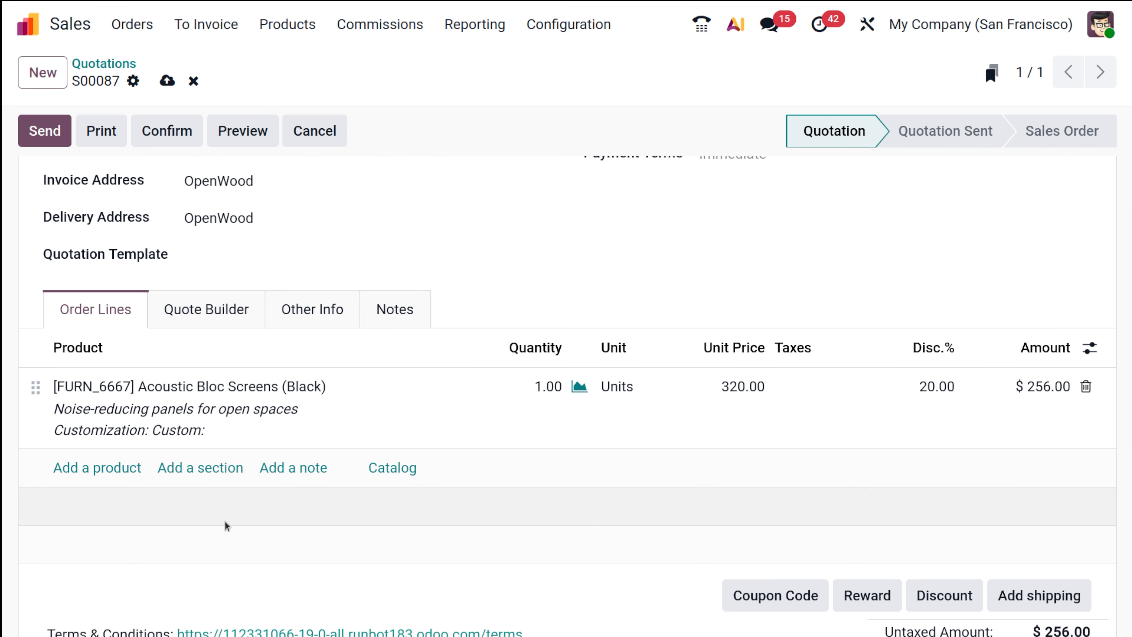
- Set the ordered quantity of the black Acoustic Bloc Screens to 6
click(557, 387)
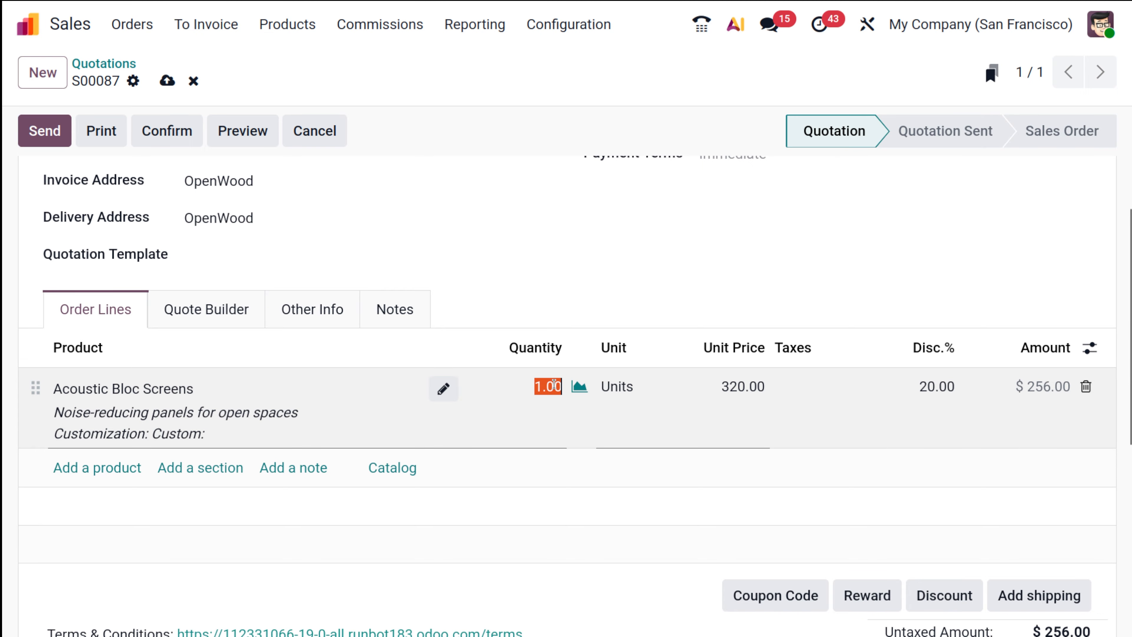
text(6)
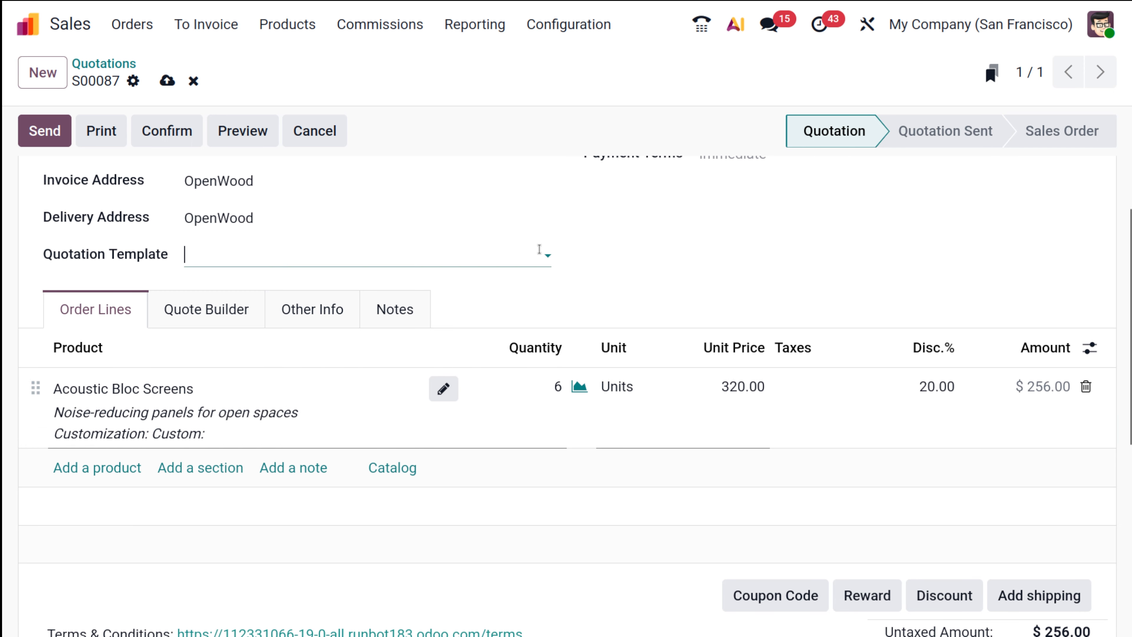
click(537, 254)
click(635, 225)
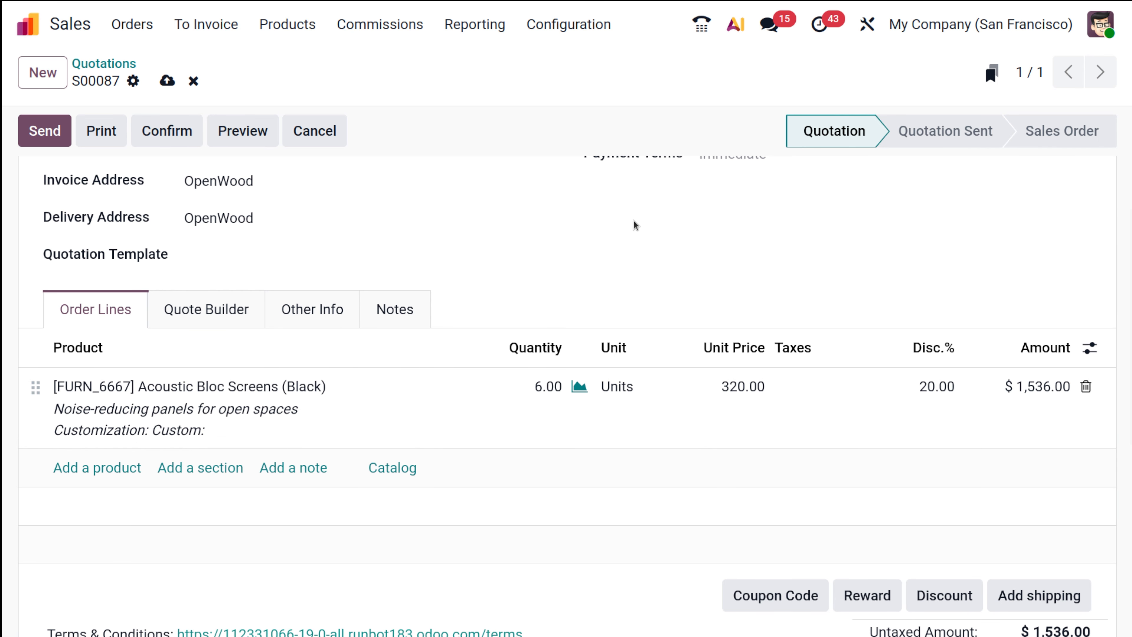
- Confirm the quotation as a sales order and dismiss the rewards notification
scroll(280, 247, up, 5)
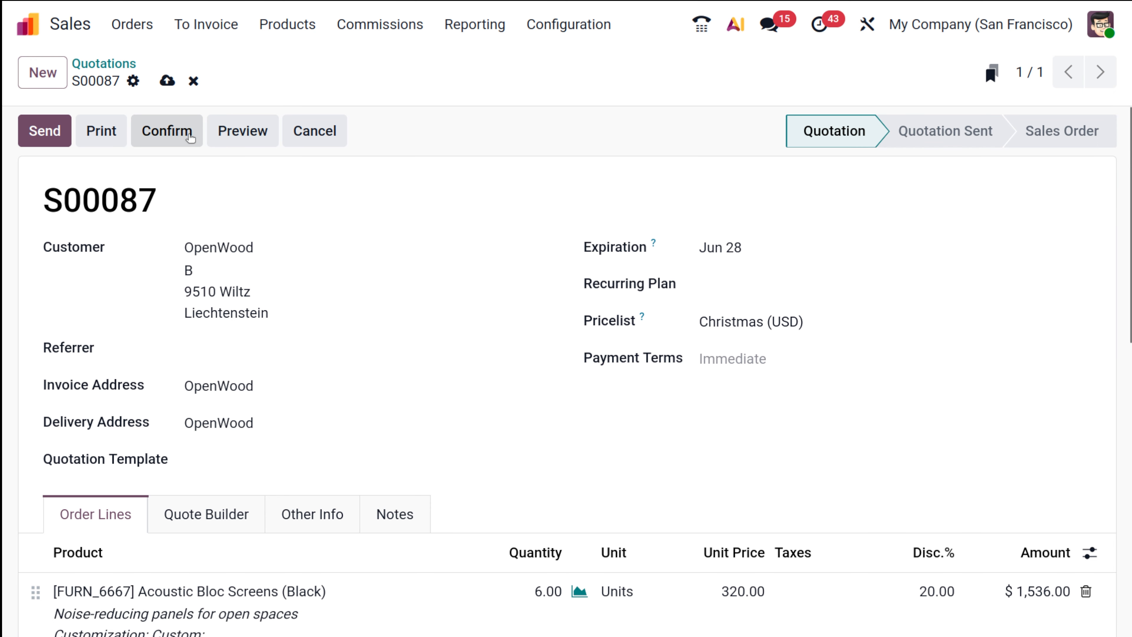
click(189, 136)
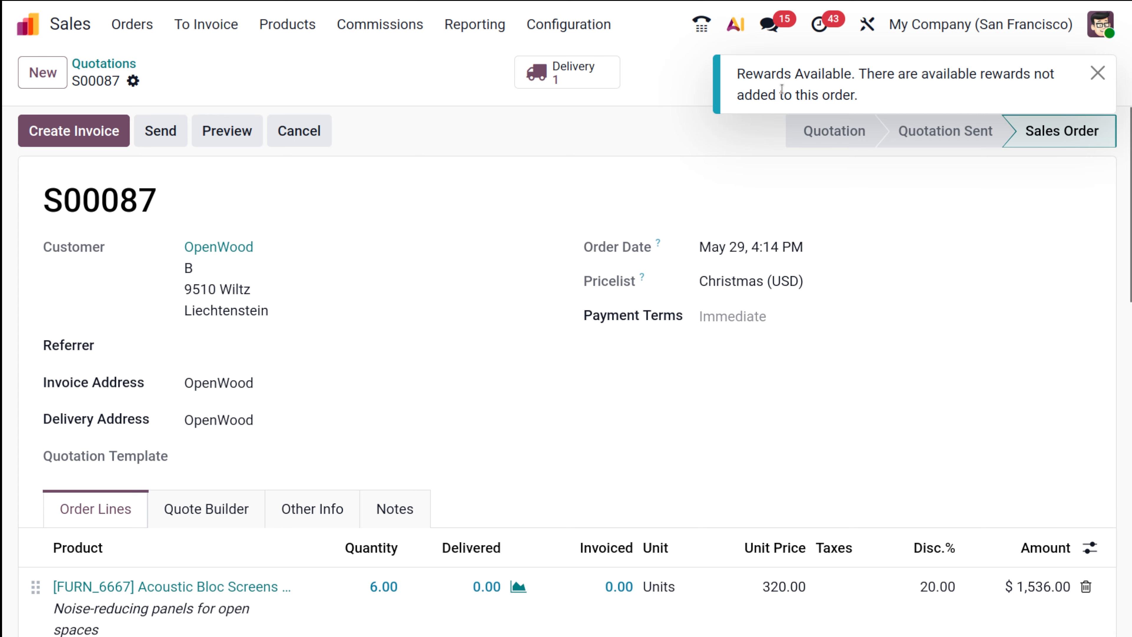
click(1098, 73)
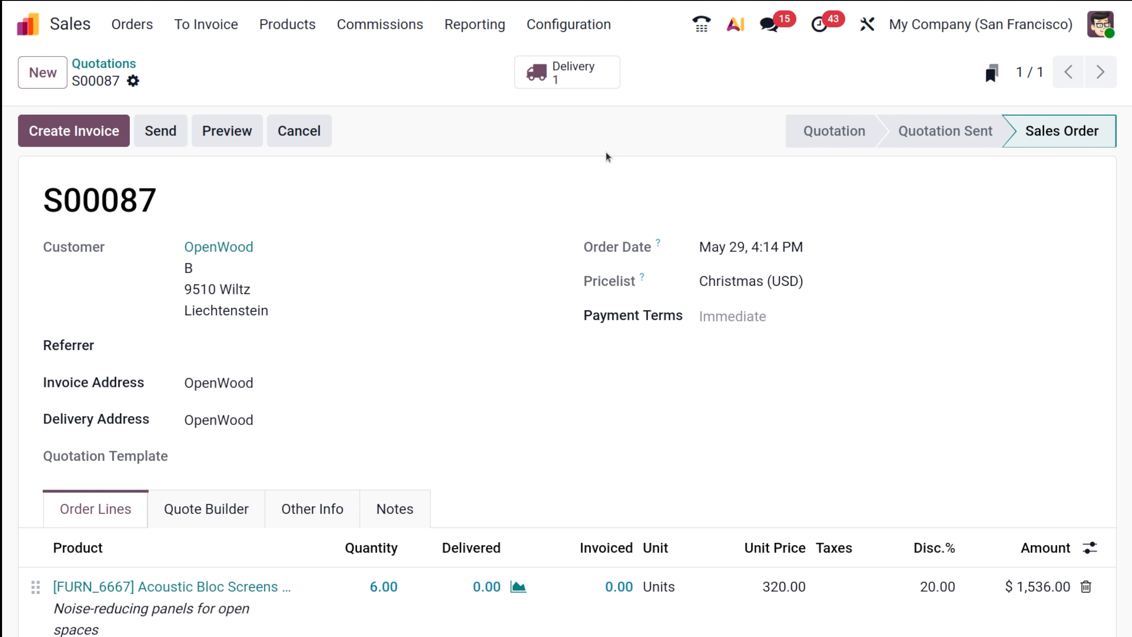
- Open the sales order's delivery, check product availability and try to validate the transfer
scroll(426, 359, down, 5)
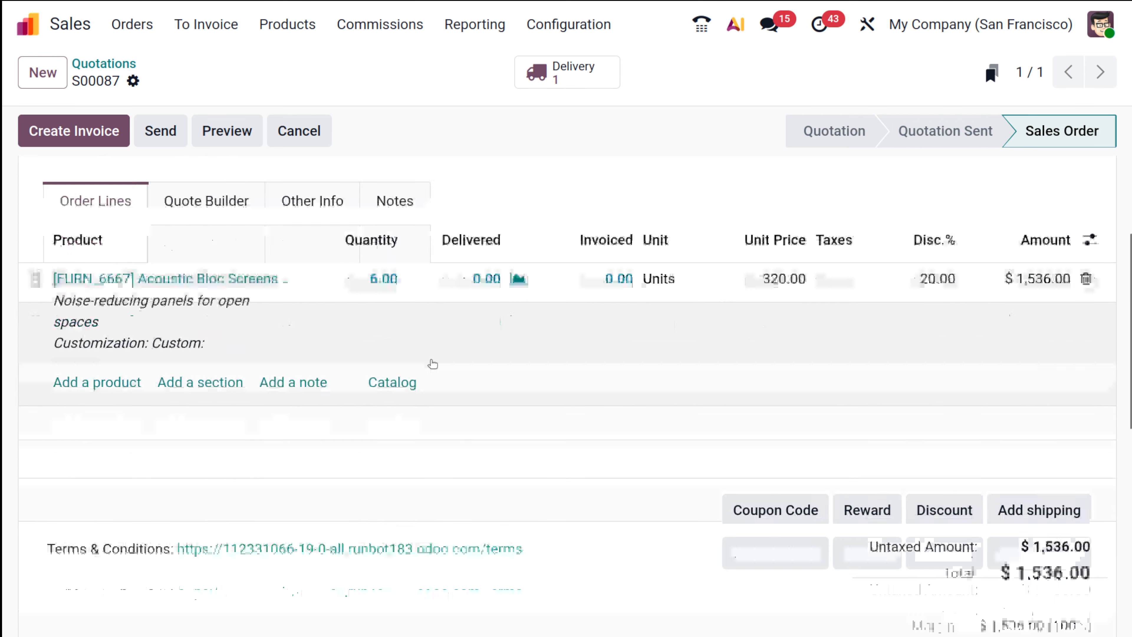
scroll(430, 362, up, 5)
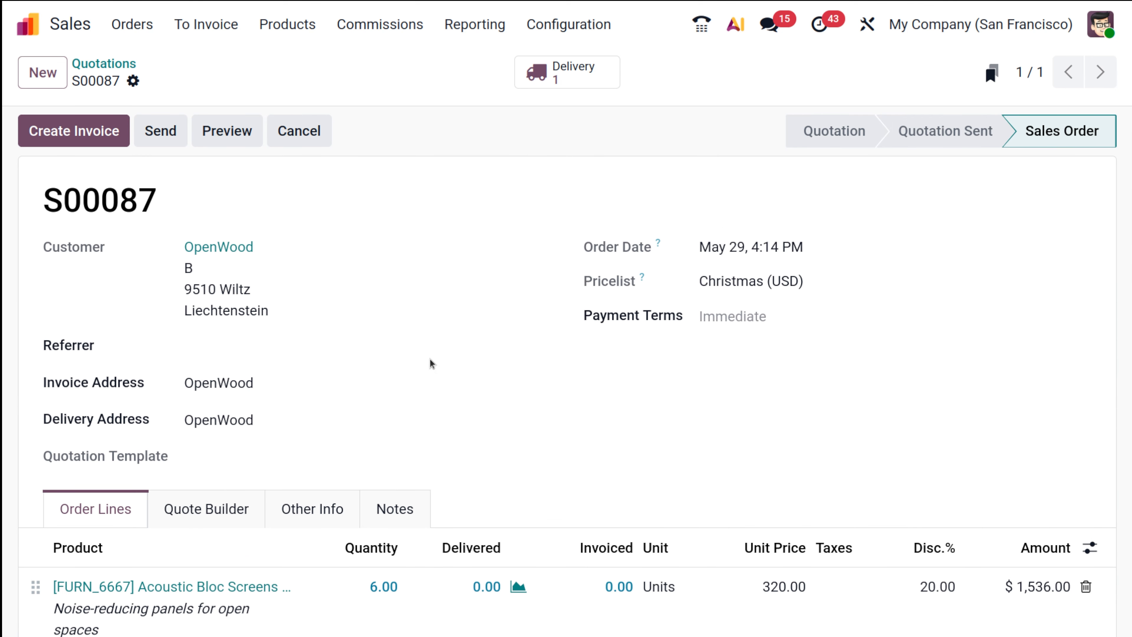
click(588, 79)
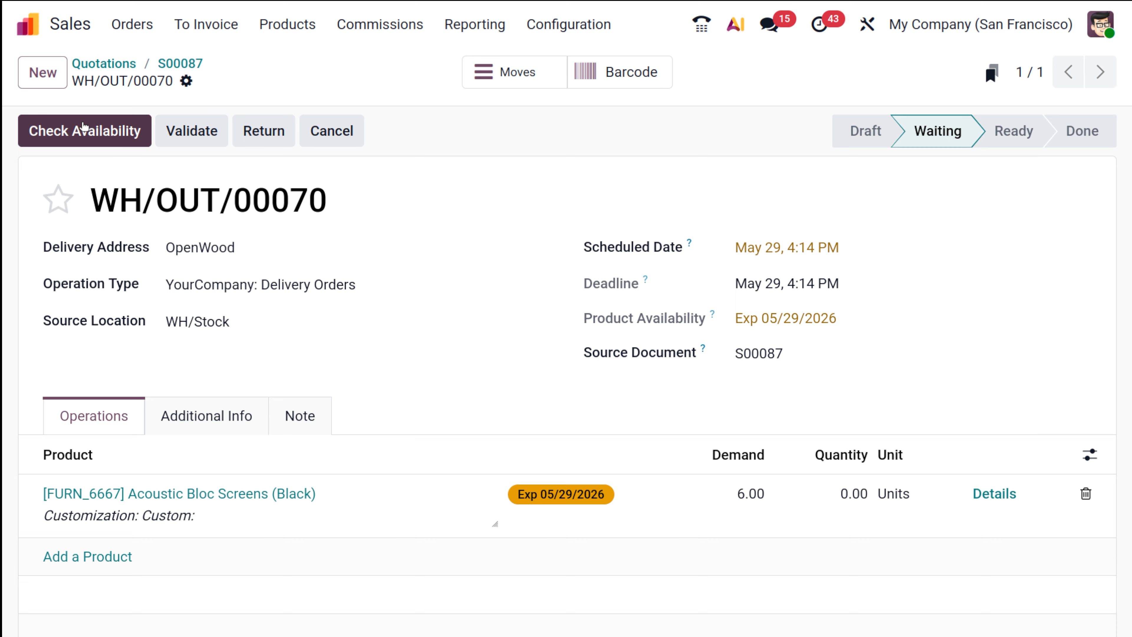
click(83, 127)
click(111, 136)
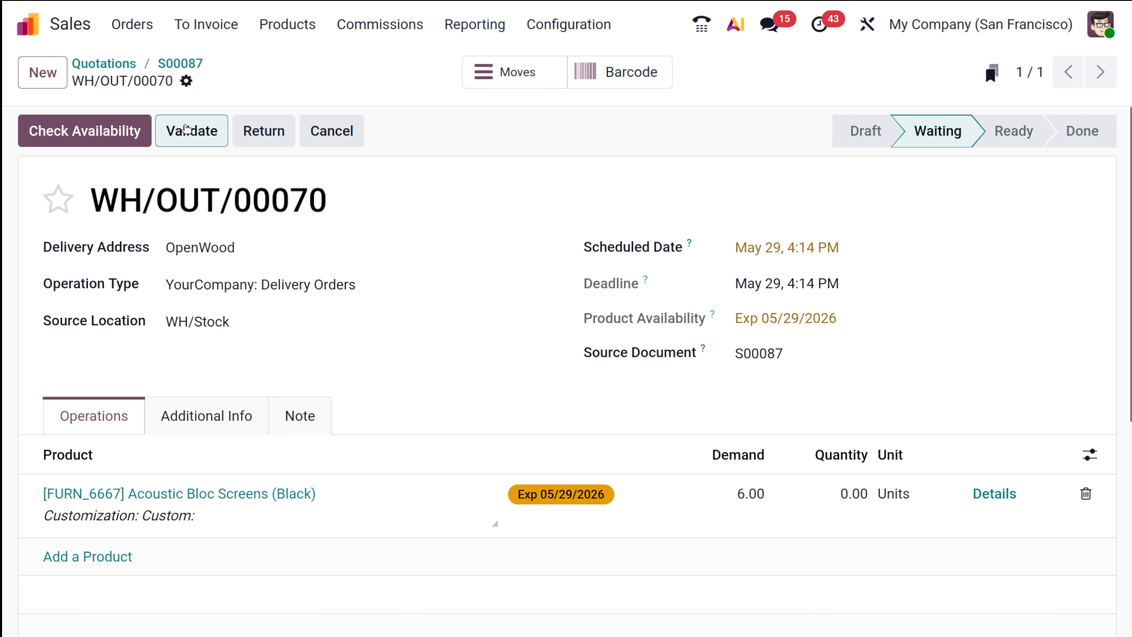
click(184, 131)
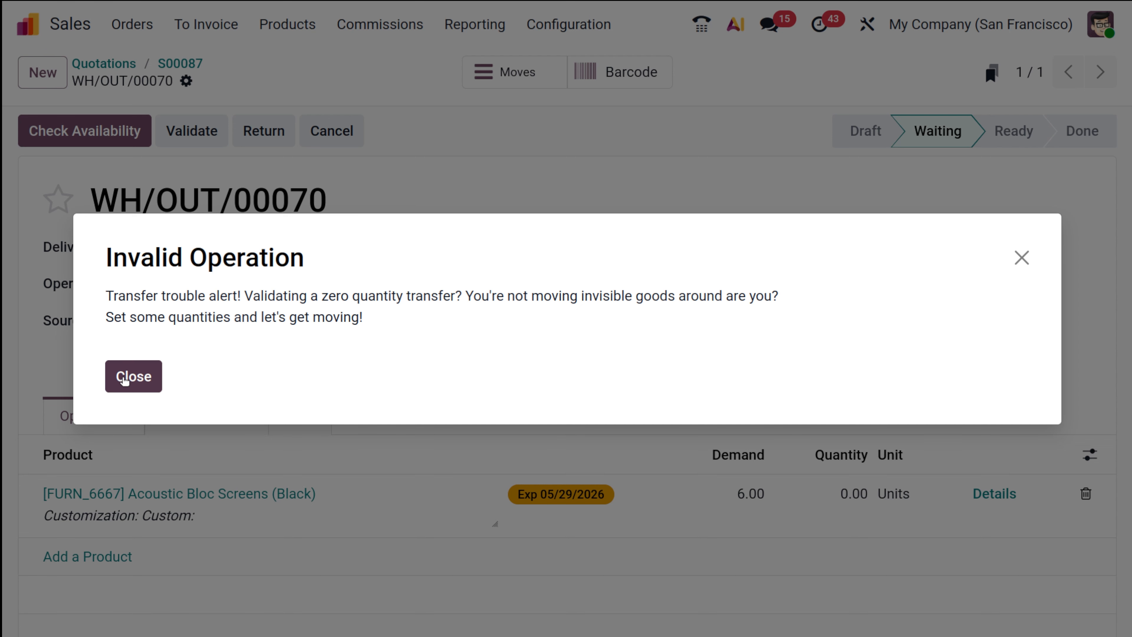
click(124, 379)
- Set the delivered quantity of the black screens to 6 and validate the delivery with SMS confirmation
click(859, 508)
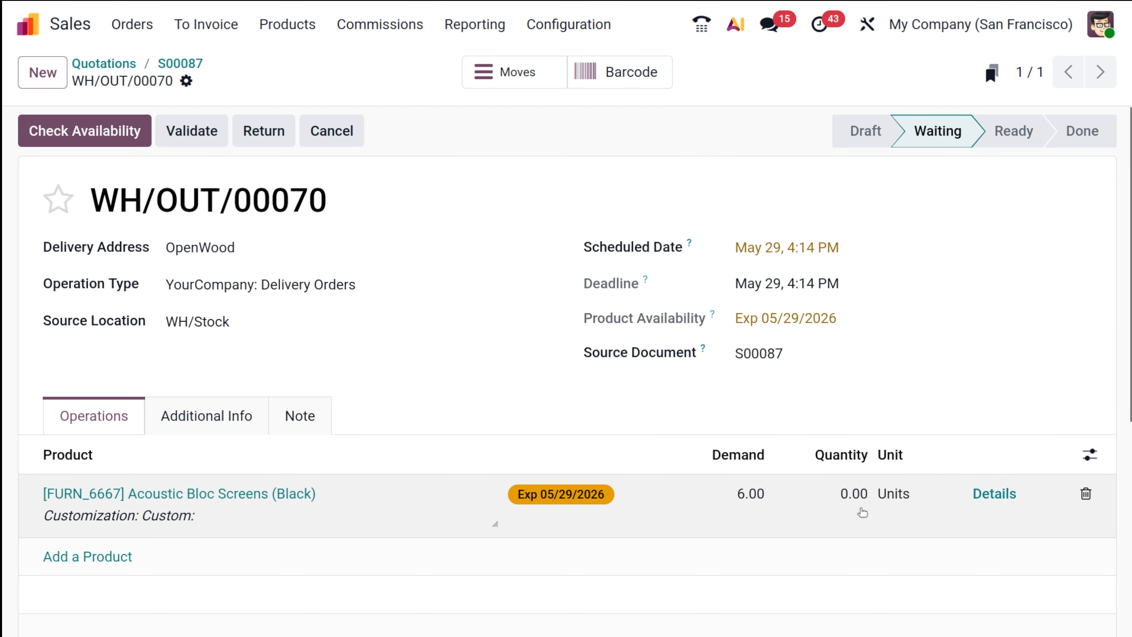
text(6)
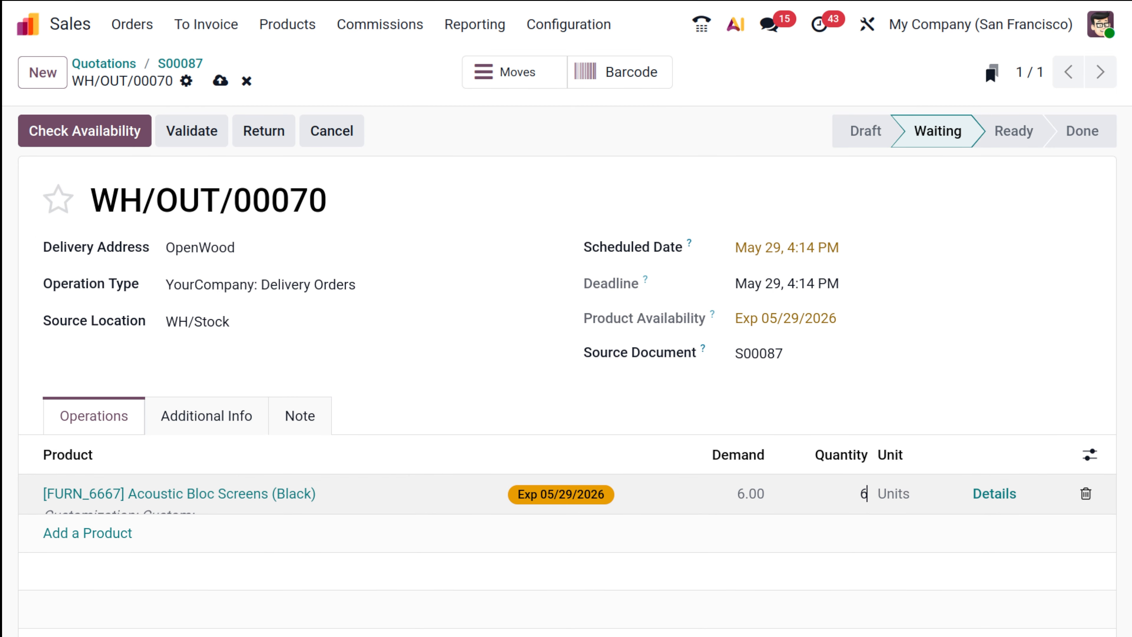
click(520, 409)
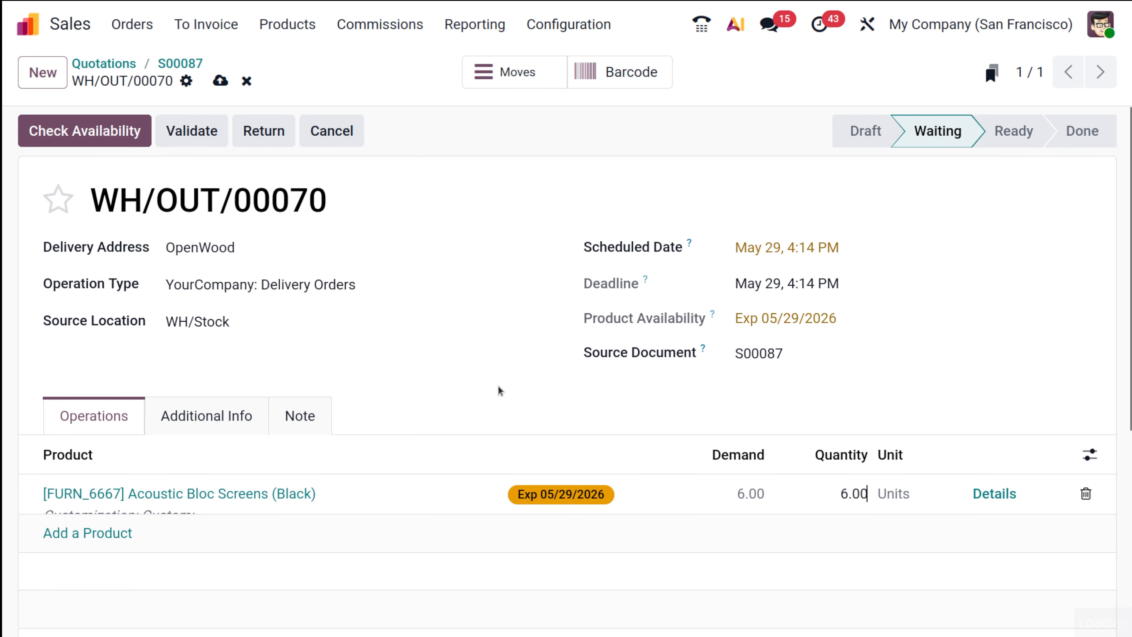
click(59, 134)
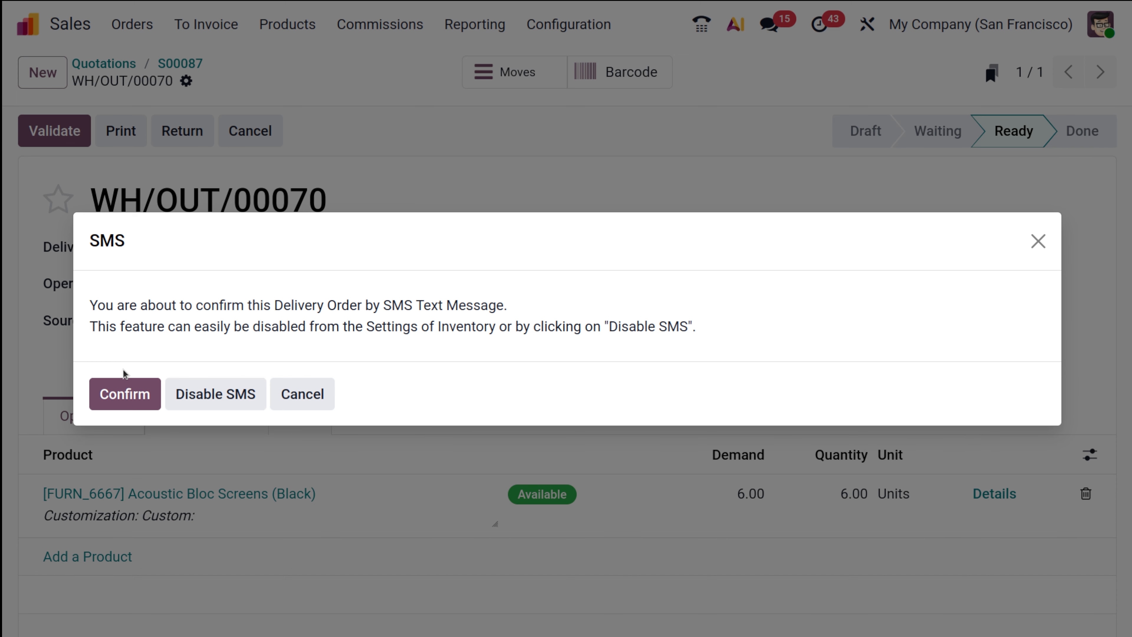
click(134, 399)
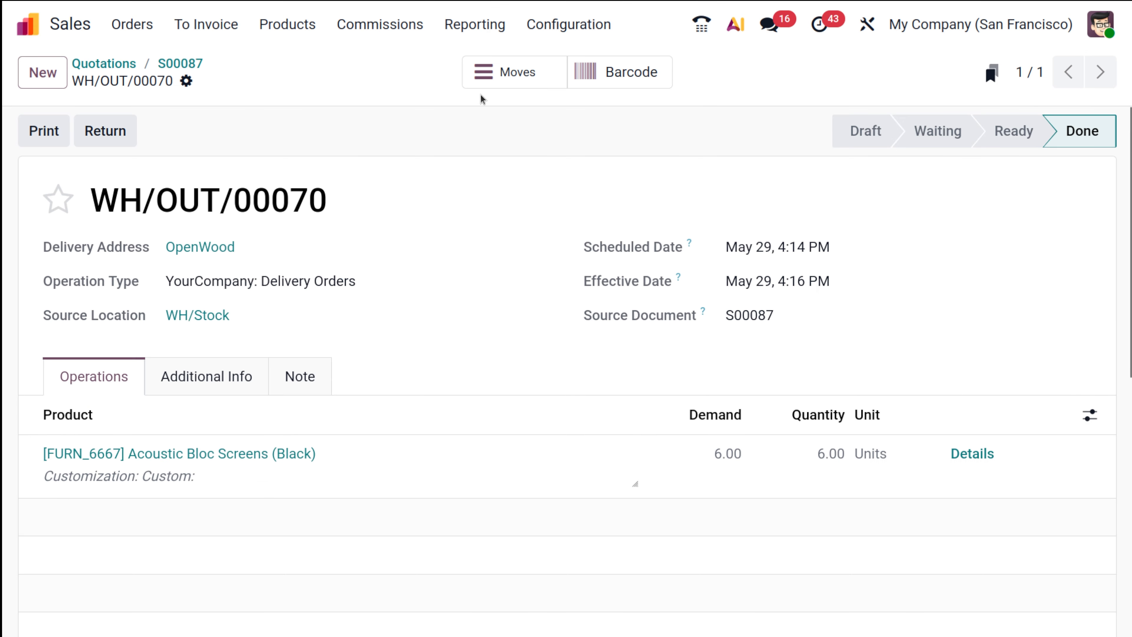
- Review the detailed stock moves of the validated delivery and return to the delivery order
click(500, 75)
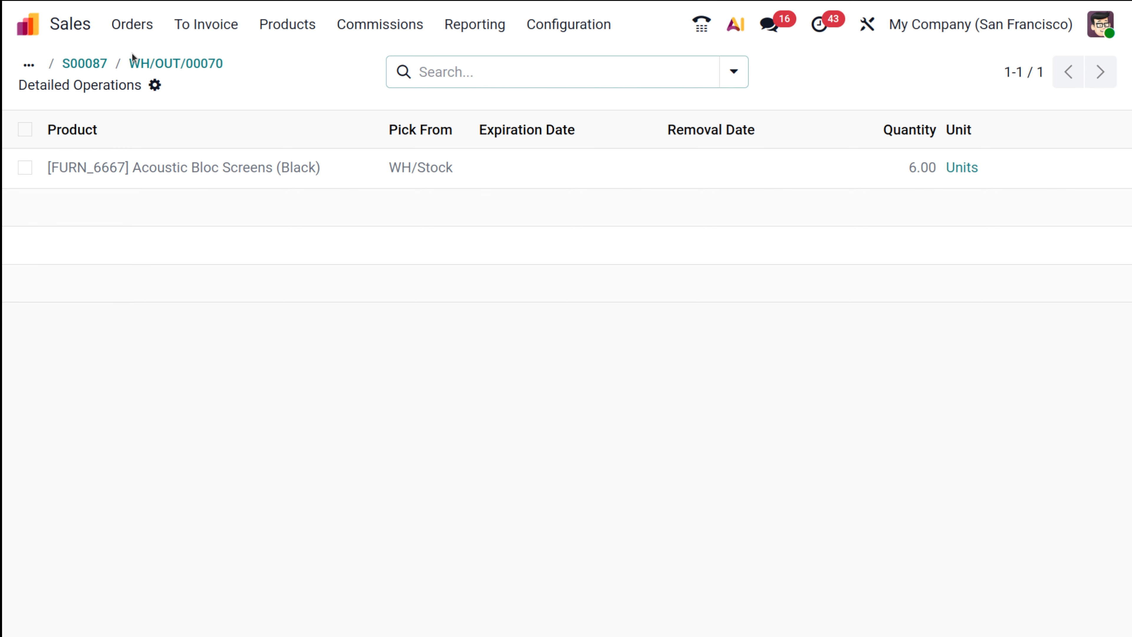
click(152, 64)
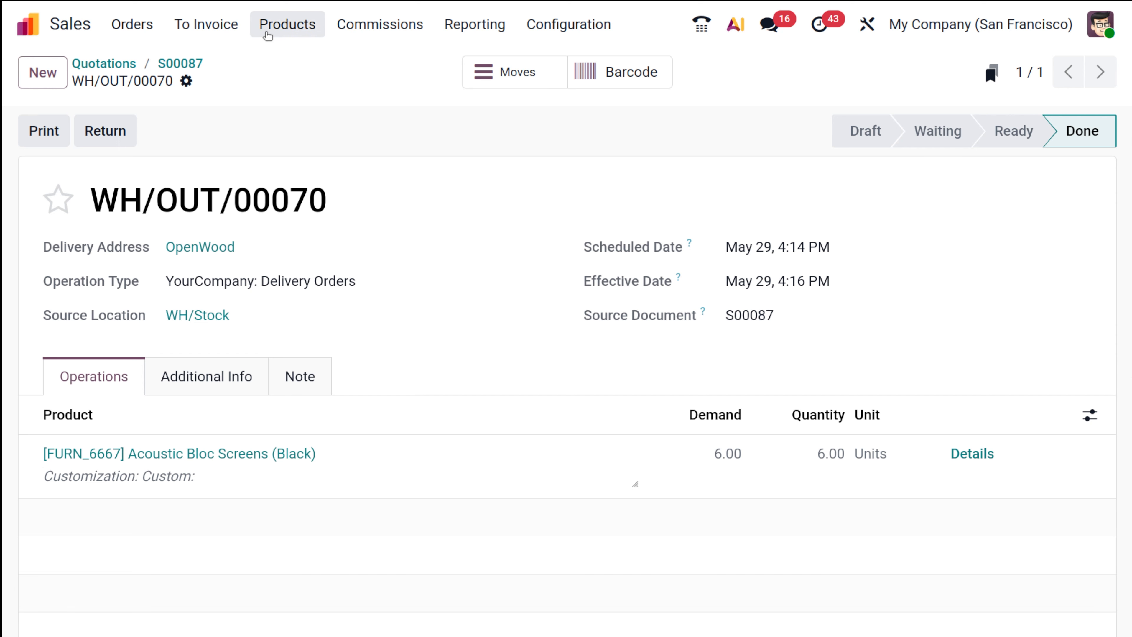
- Open the list of sales products
click(267, 36)
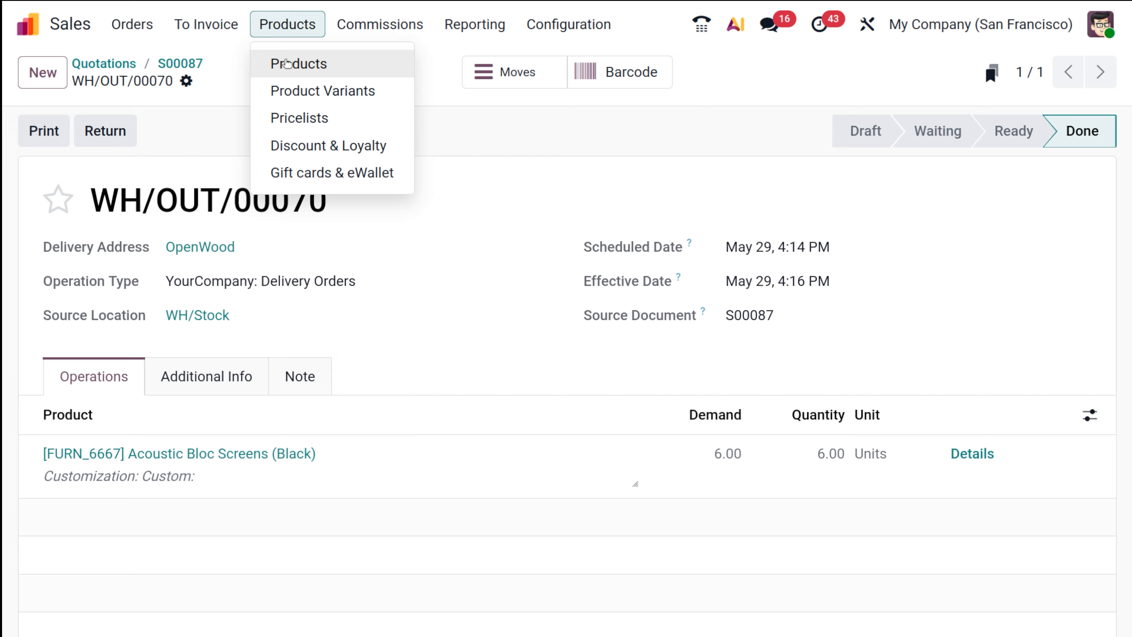
click(284, 64)
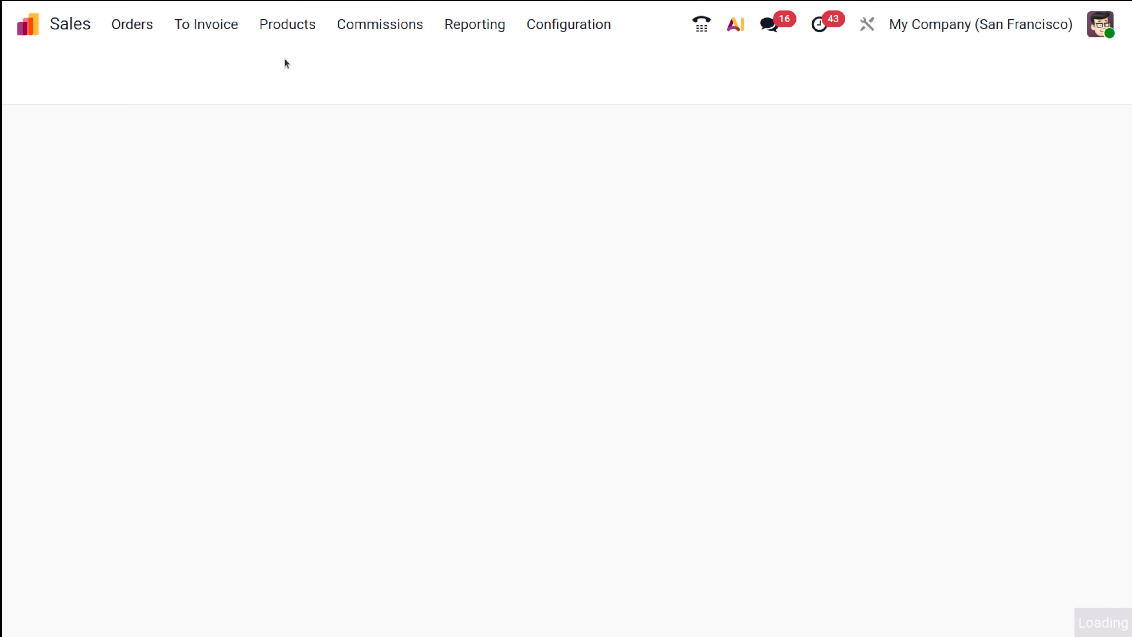